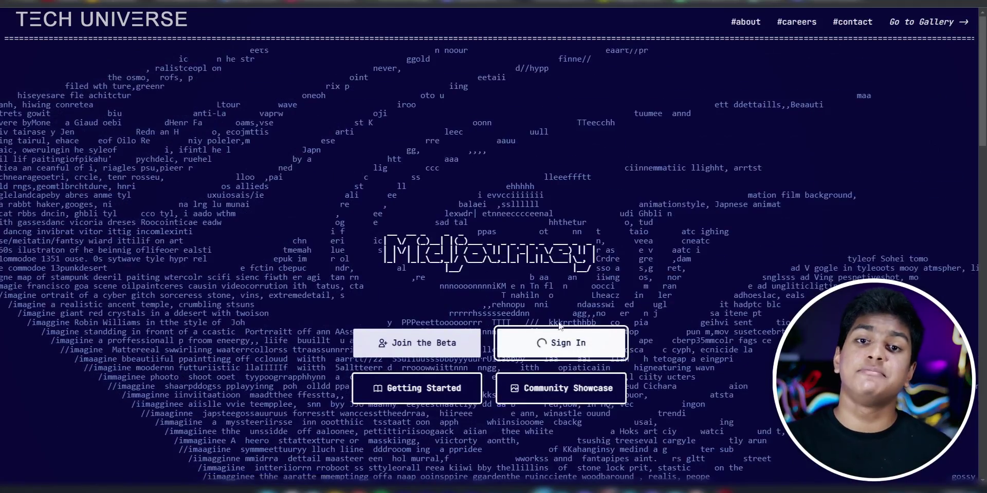
- Sign in to Midjourney by registering a new Discord account and authorizing the Midjourney Bot
click(560, 330)
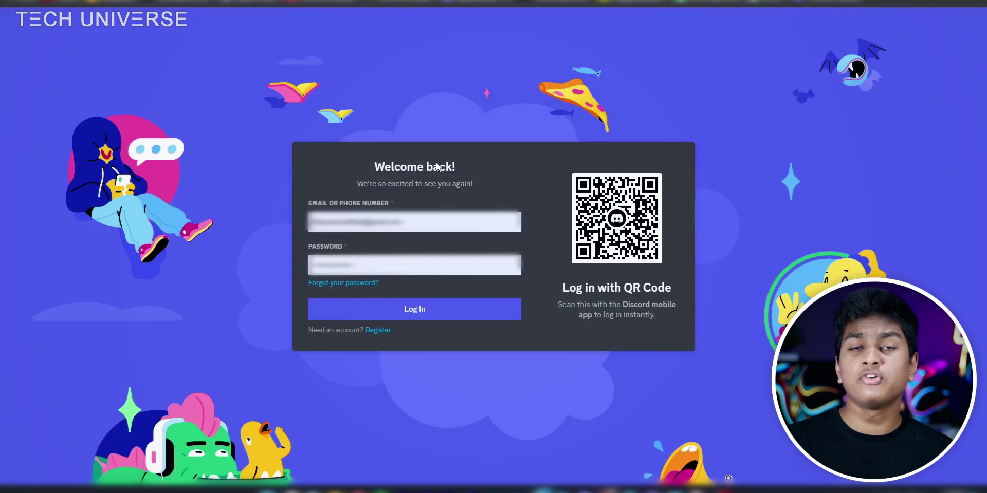
click(378, 331)
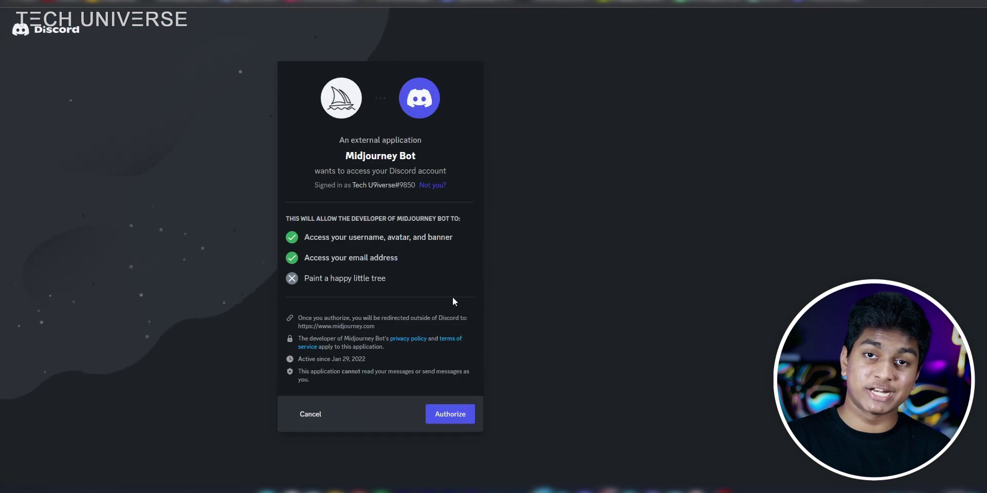
click(450, 414)
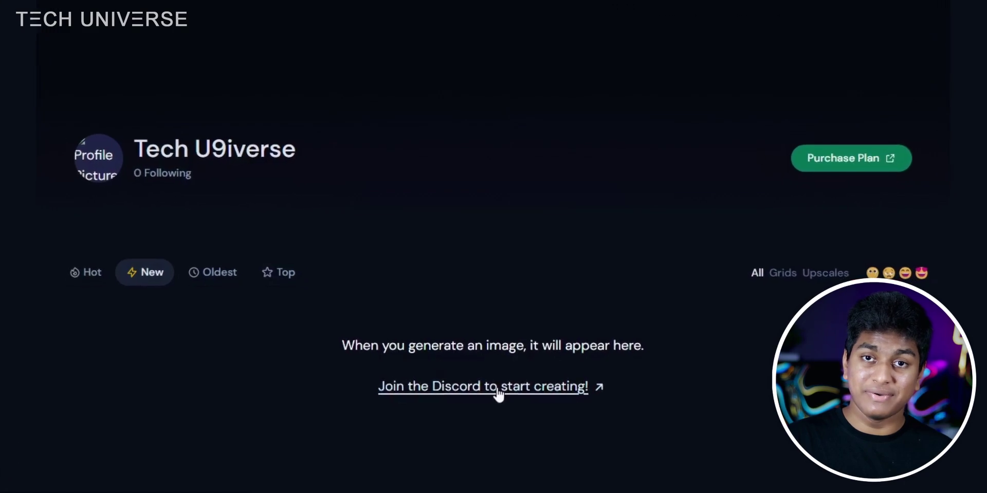
- Follow 'Join the Discord to start creating!' from the empty gallery and accept the Midjourney server invite
click(463, 387)
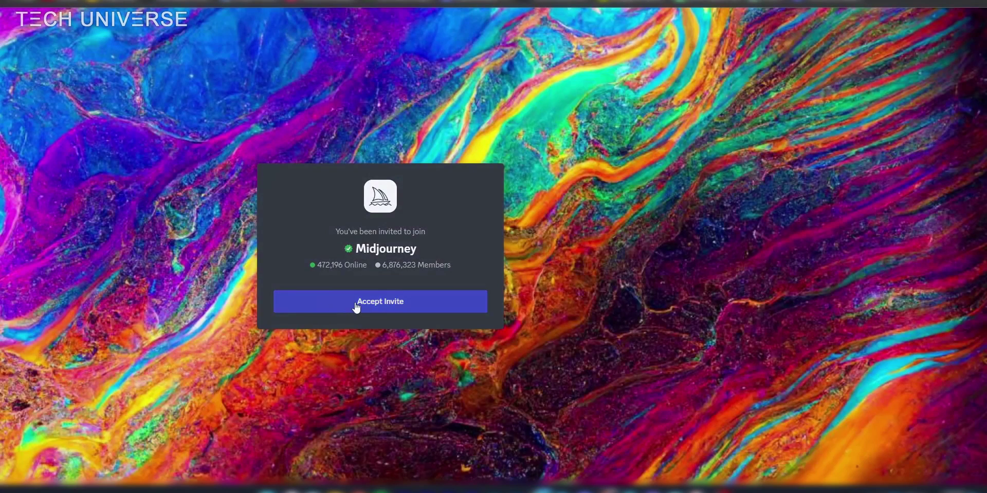
click(356, 304)
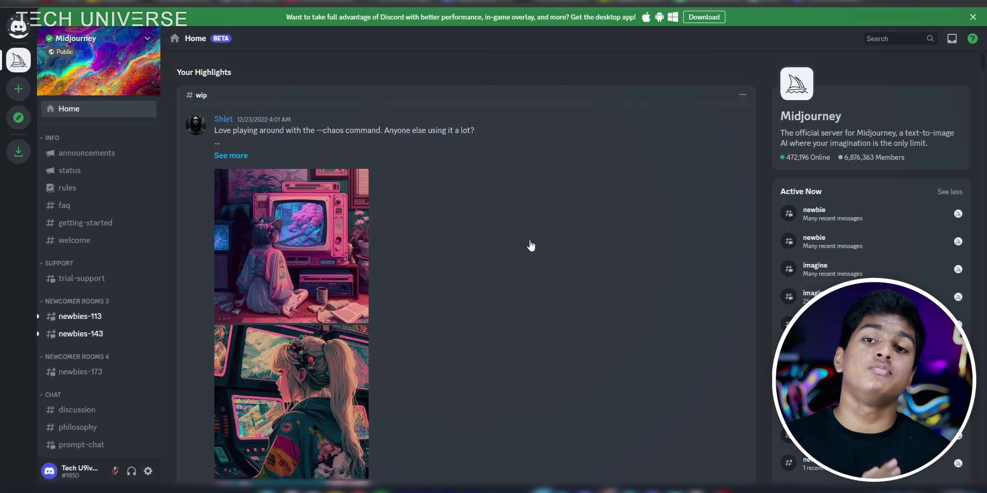
- Open the newbies-113 channel and scroll up through other users' generated image grids
mouse_move(85, 303)
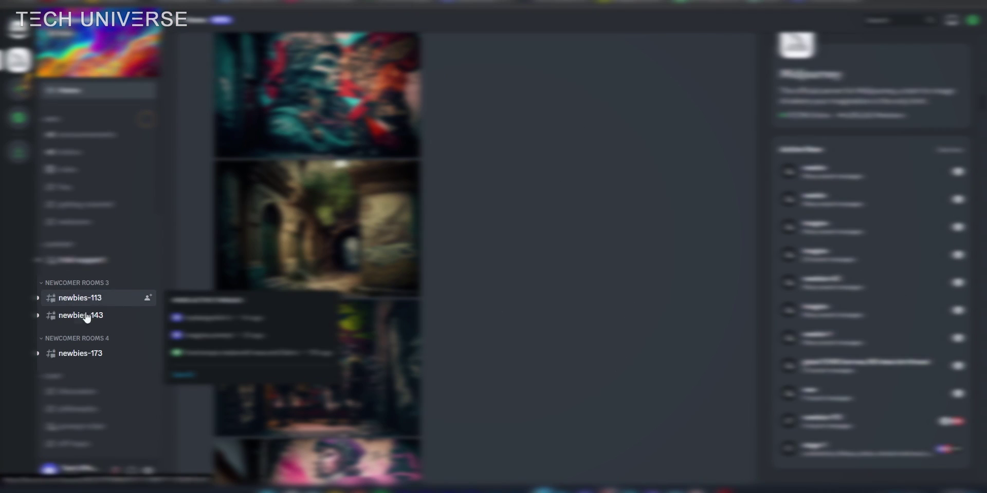
click(96, 297)
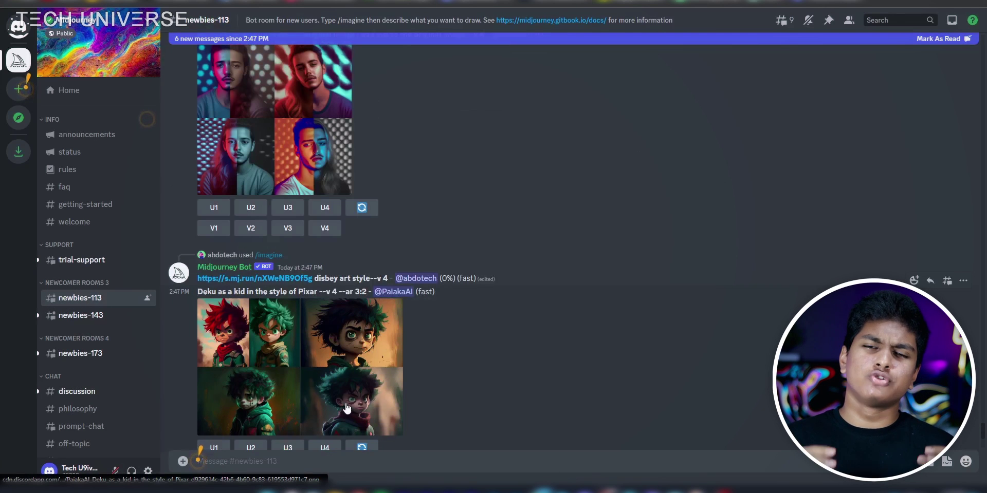
scroll(344, 402, up, 1)
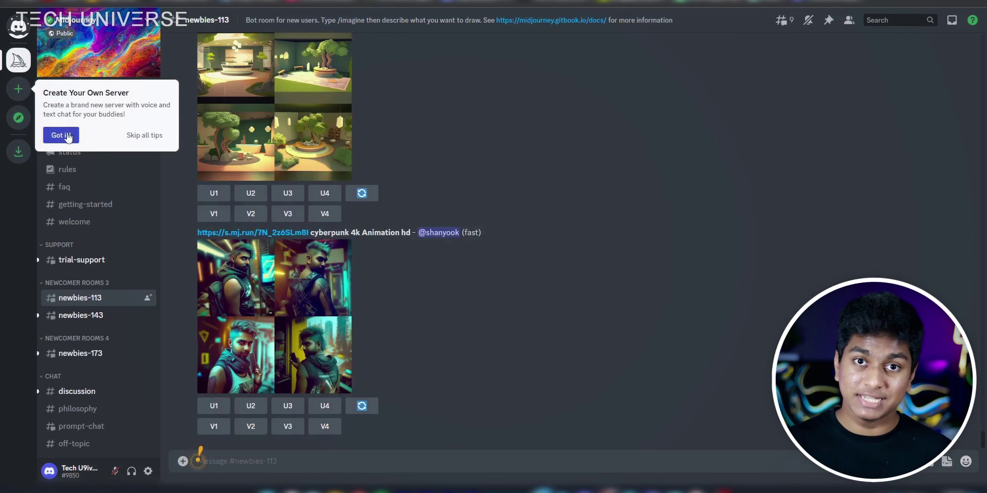
- Create a new personal Discord server with its default name
click(61, 135)
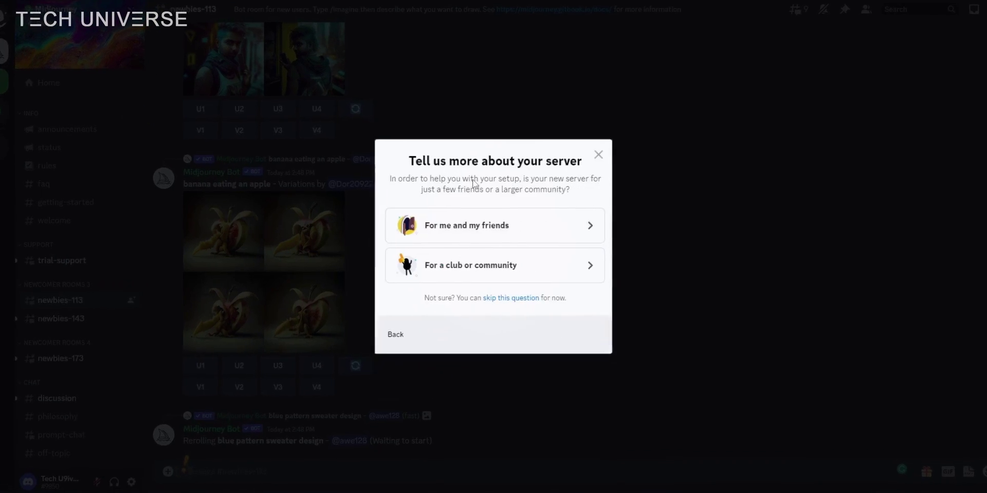
click(495, 225)
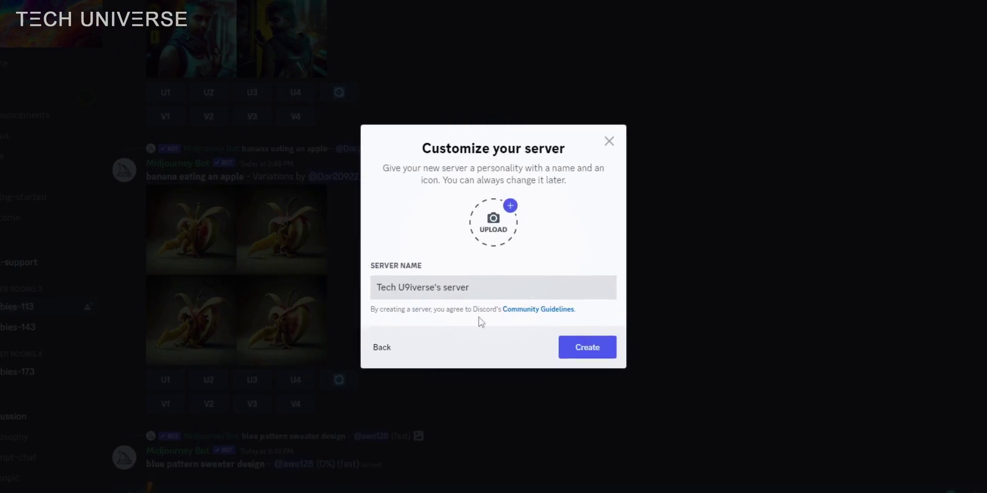
click(588, 348)
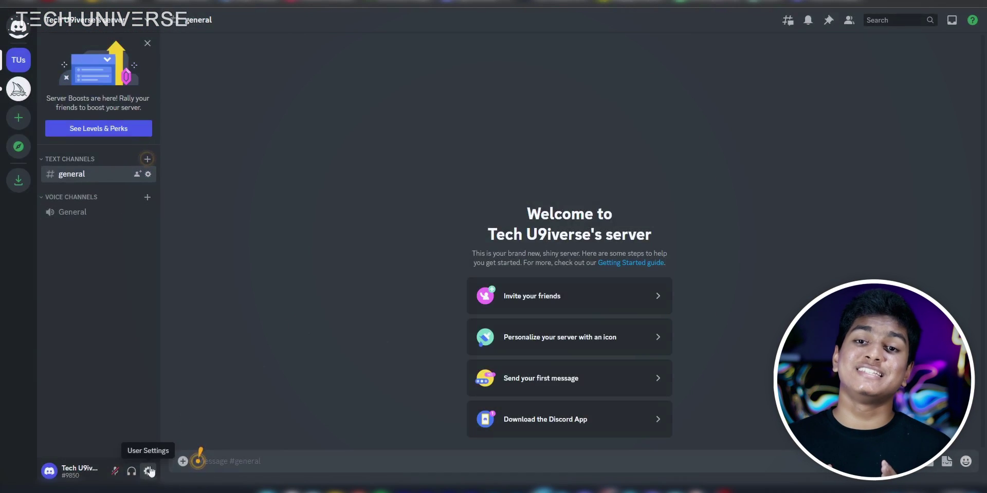
- Turn on Private Channel in the #general channel's permissions and save the change
click(148, 174)
click(264, 76)
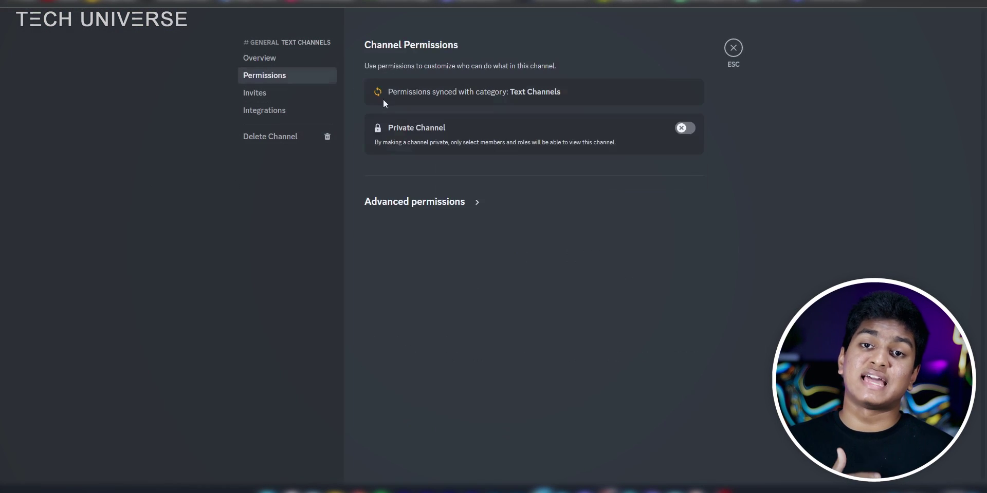
click(679, 130)
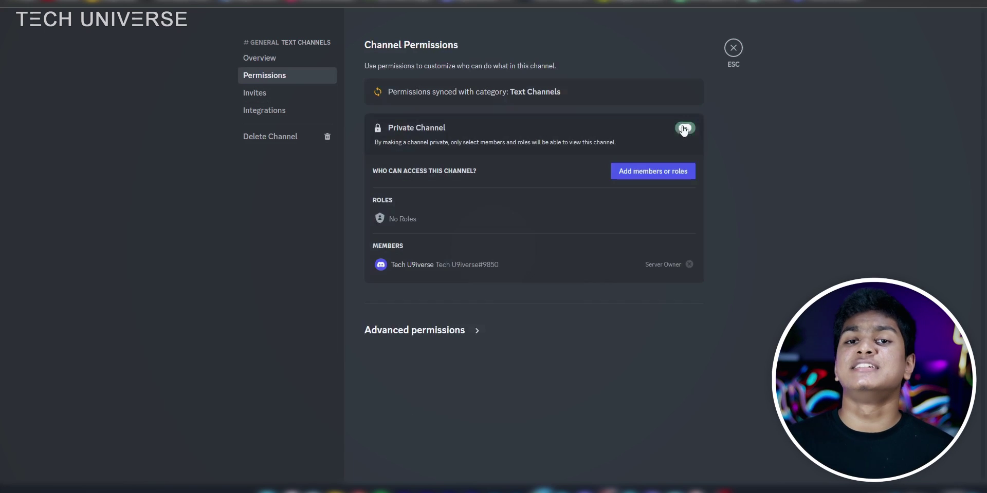
click(685, 460)
click(733, 51)
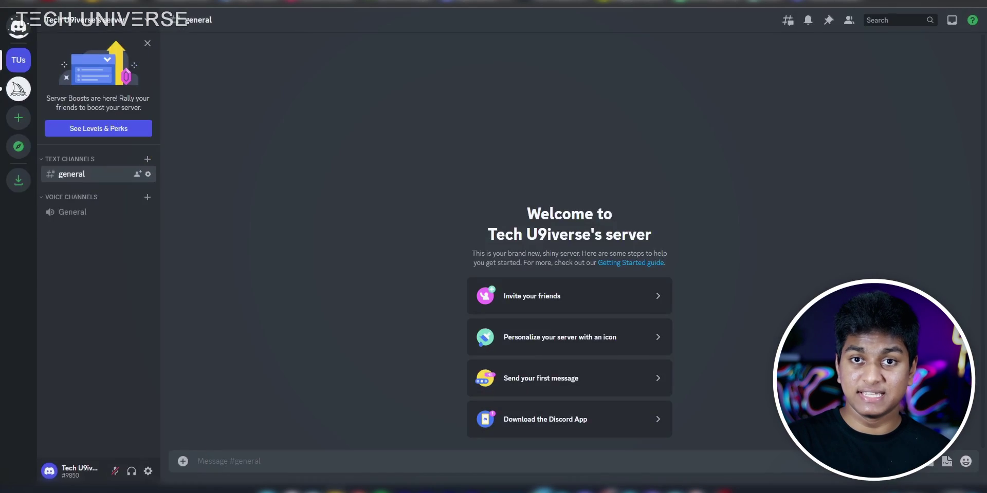
- Post the portrait photo in #general and copy its image address from the full-size view
drag(445, 203, 507, 260)
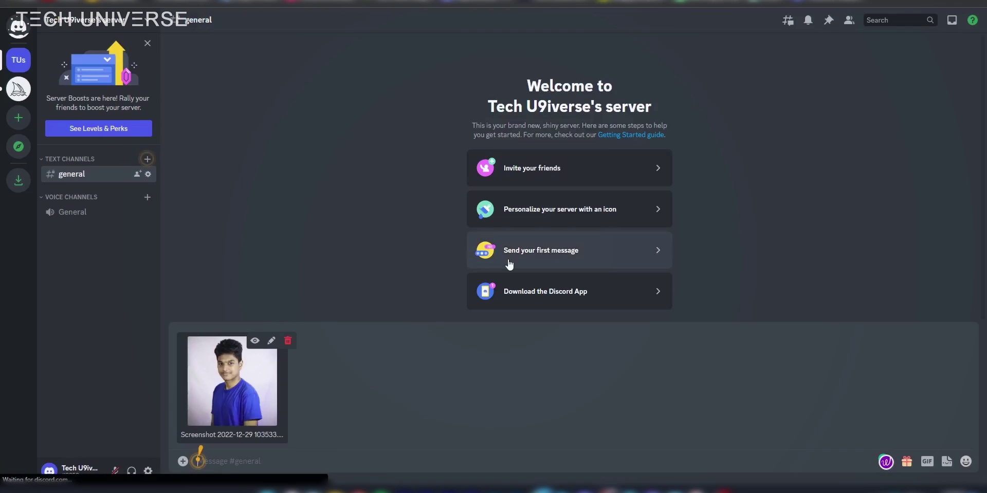
key(Return)
click(266, 378)
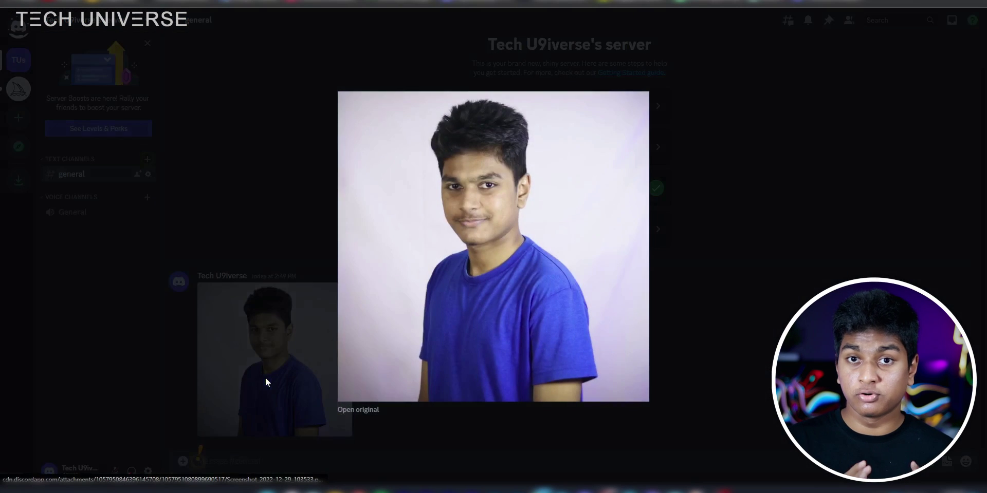
right_click(449, 287)
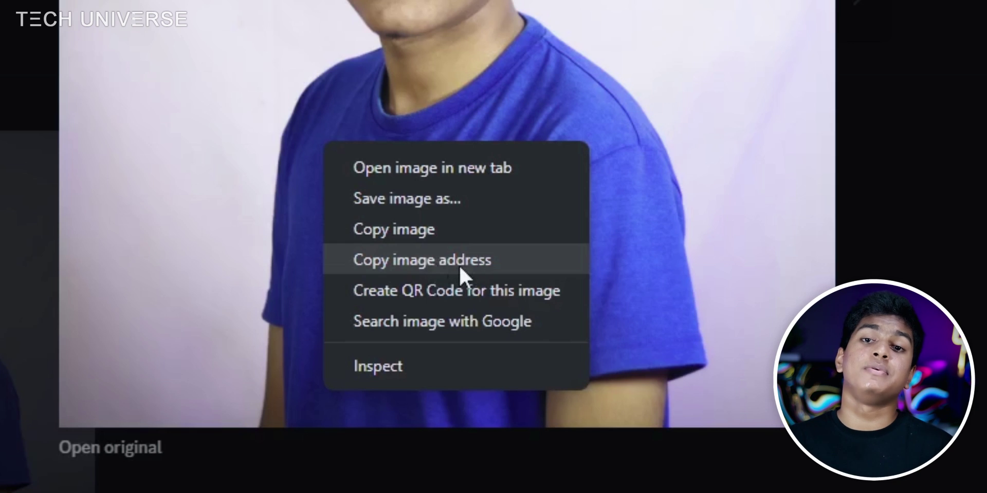
click(459, 265)
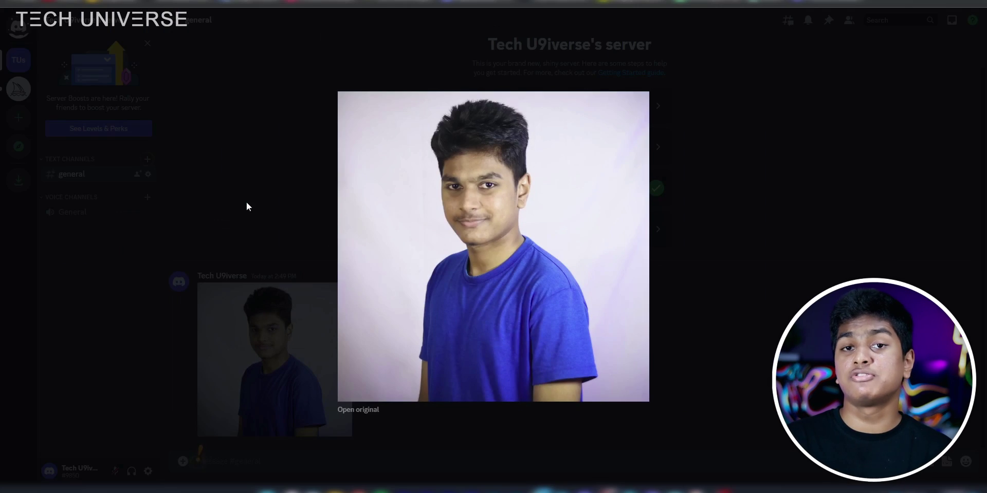
click(247, 207)
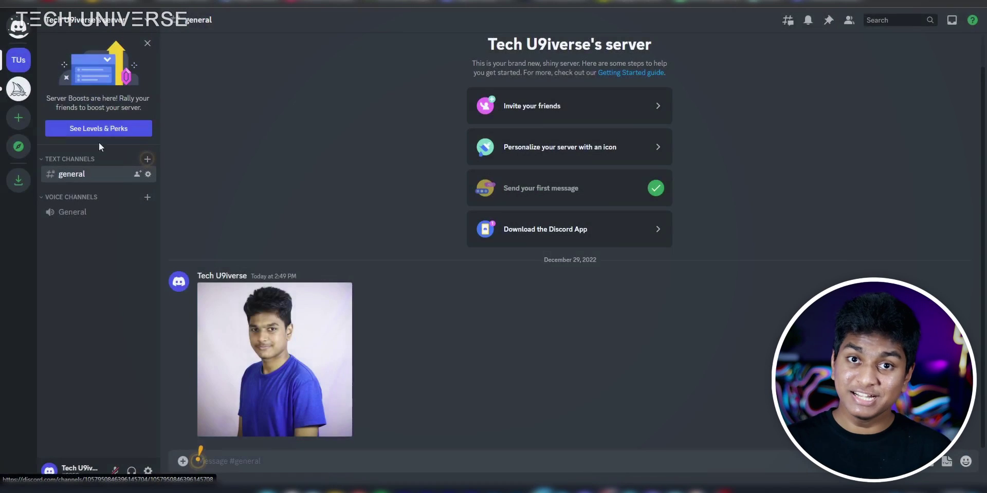
- Switch to the Midjourney server's newbies-113 channel and scroll down to the latest posts
click(18, 89)
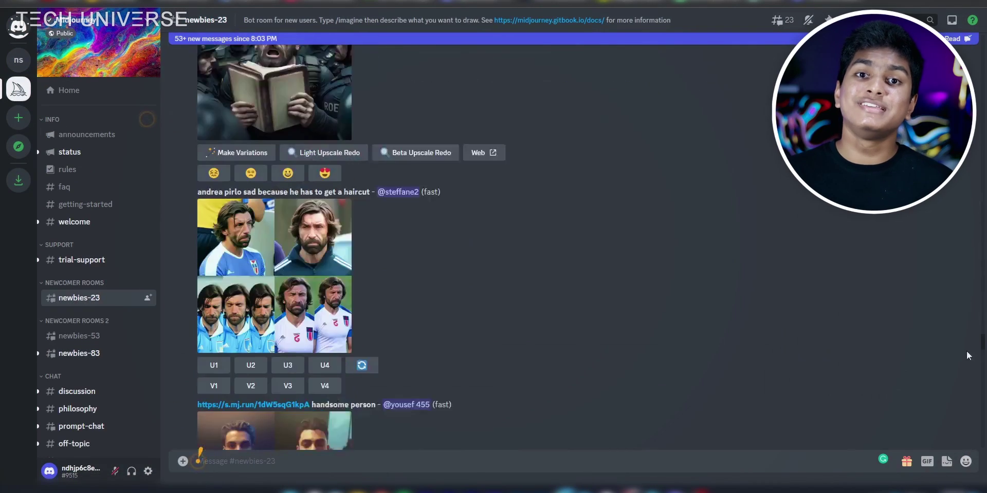
scroll(968, 356, down, 15)
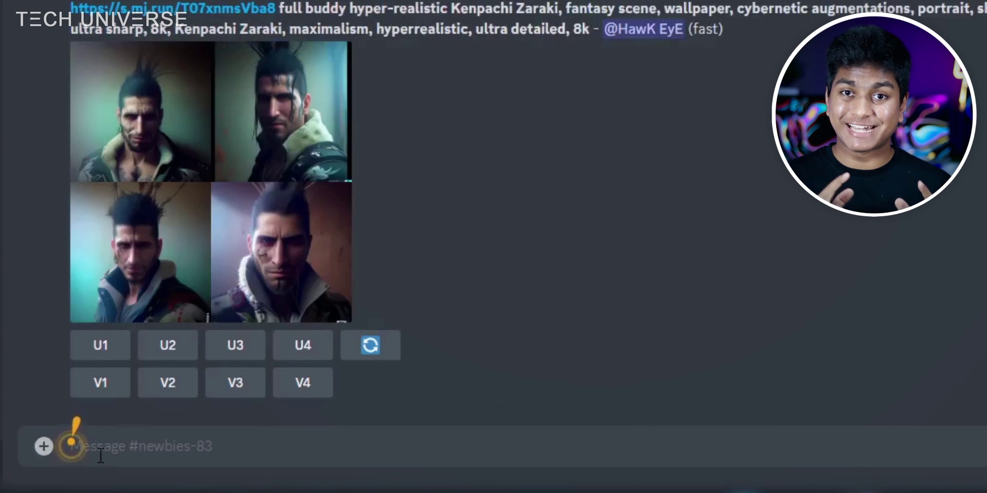
- Start an /imagine command and paste the uploaded photo's link into the prompt
text(/)
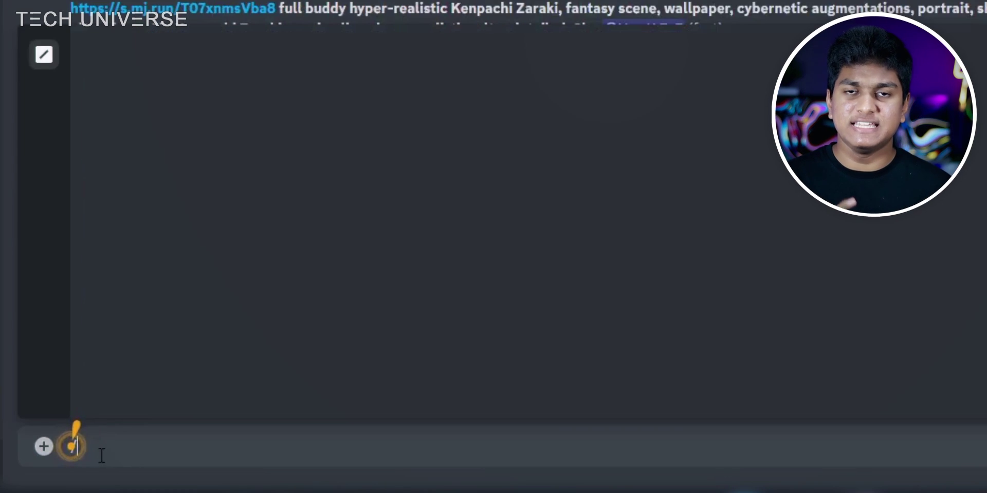
text(ima)
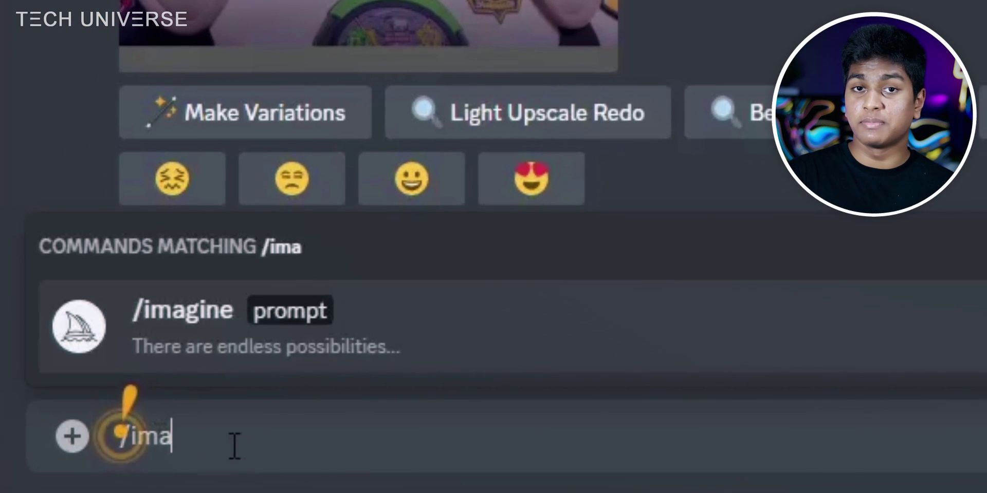
click(315, 330)
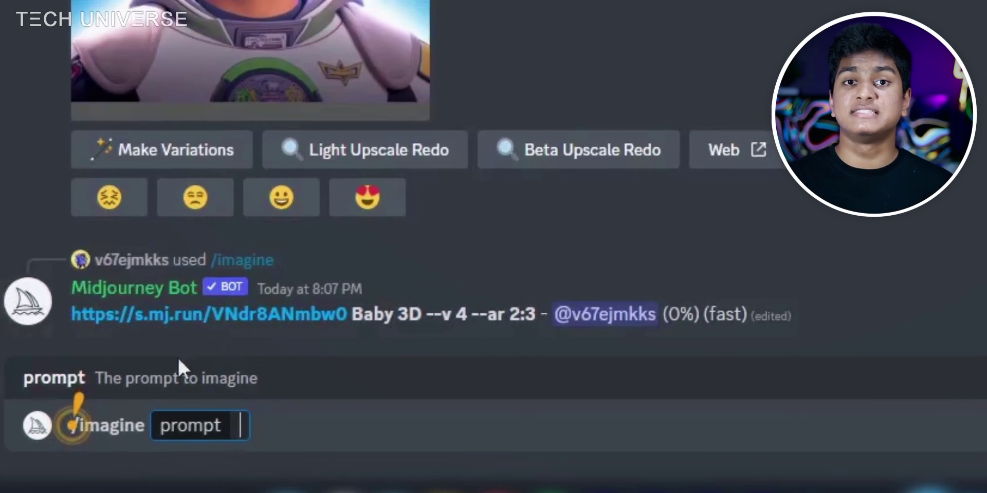
right_click(241, 420)
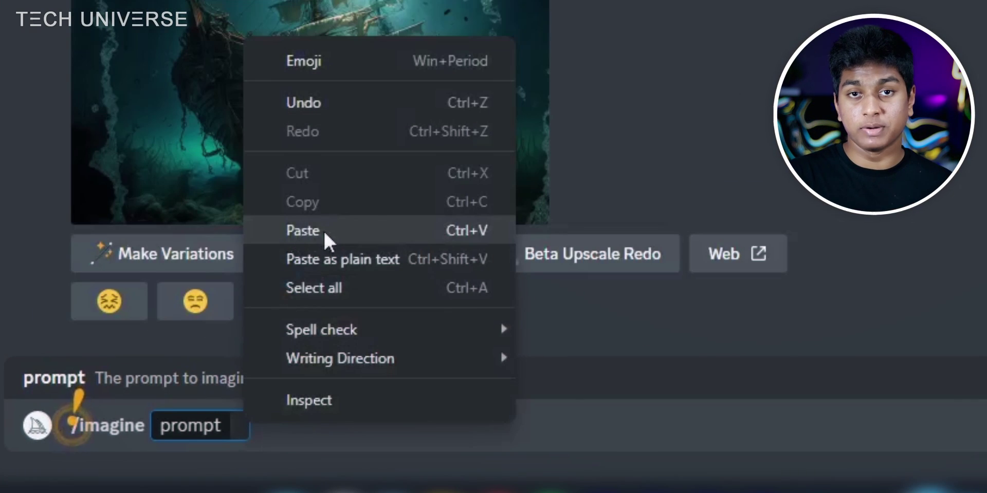
click(304, 231)
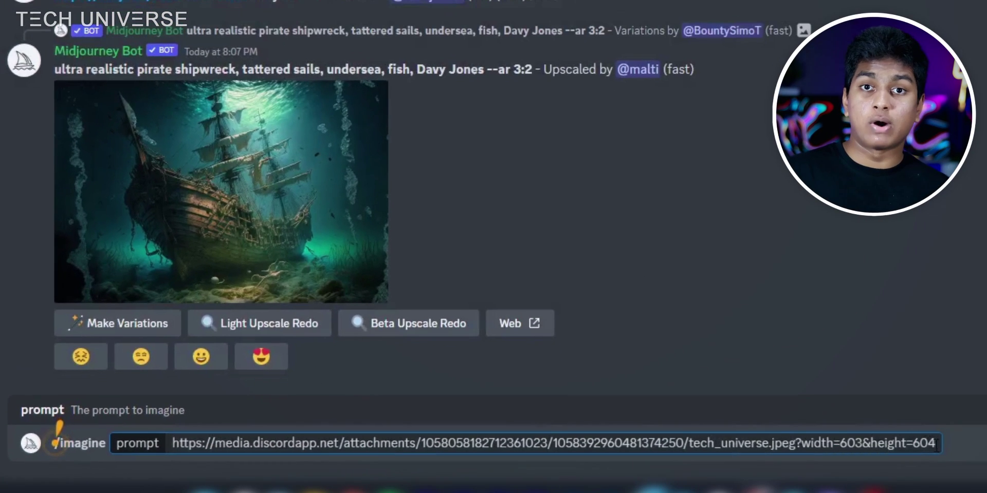
- Remove the ?width=603&height=604 tail, add the 'handsome boy portrait … cyberpunk style 8k ultra hd' prompt, and send
drag(798, 443, 928, 449)
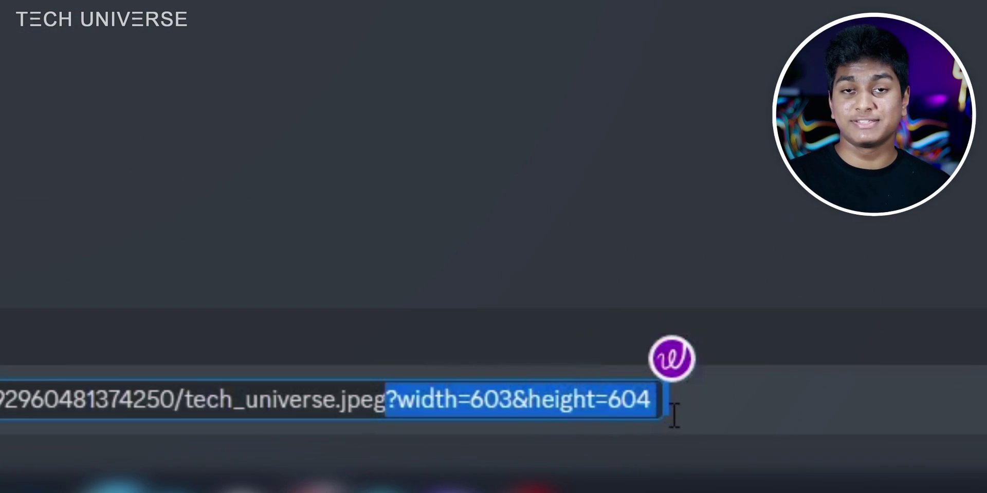
drag(675, 416, 670, 416)
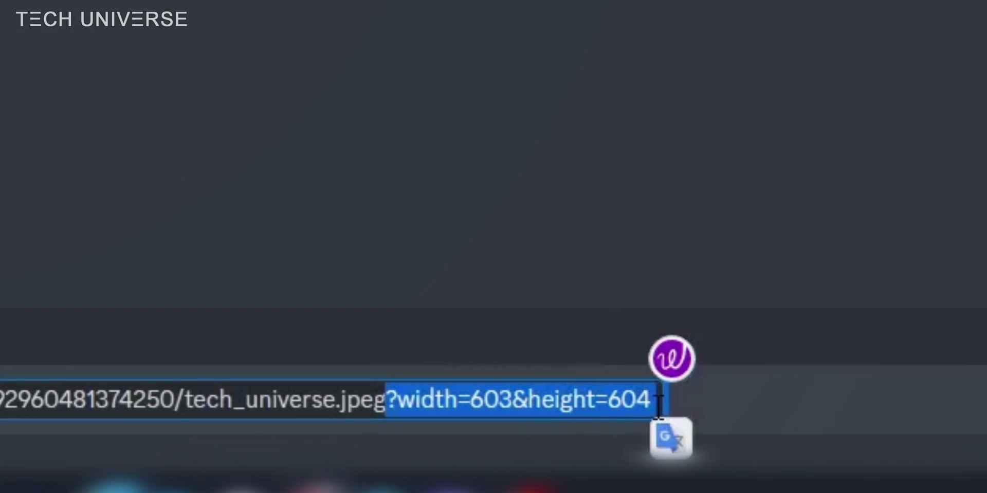
key(BackSpace)
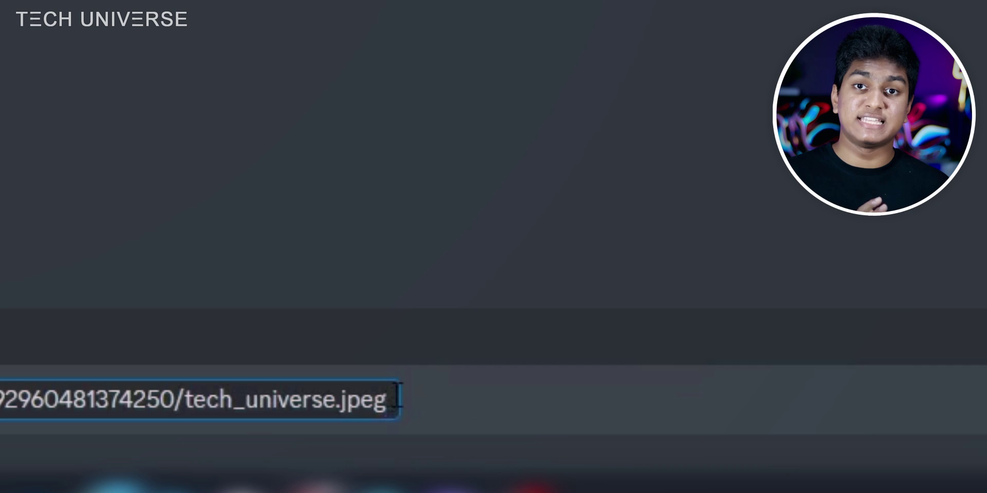
key(ctrl+z)
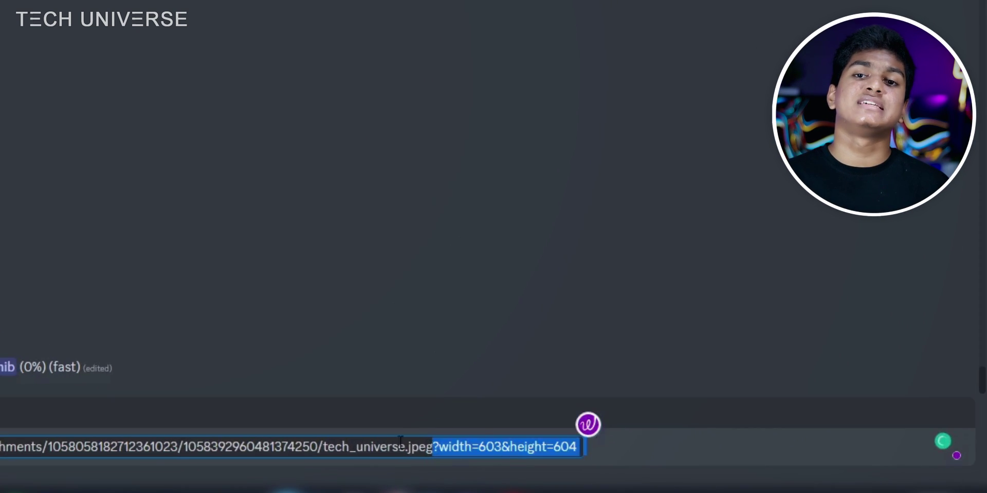
click(582, 447)
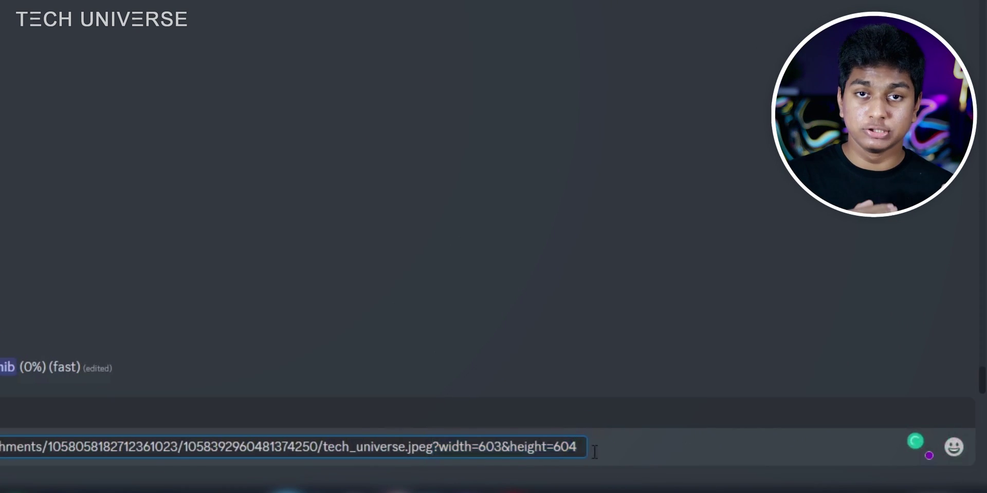
key(BackSpace)
key(BackSpace)
key(BackSpace)
key(BackSpace)
key(BackSpace)
key(BackSpace)
key(BackSpace)
key(BackSpace)
key(BackSpace)
key(BackSpace)
key(BackSpace)
key(BackSpace)
key(BackSpace)
key(BackSpace)
key(BackSpace)
key(BackSpace)
key(BackSpace)
key(BackSpace)
key(BackSpace)
key(BackSpace)
text(handsome boy po)
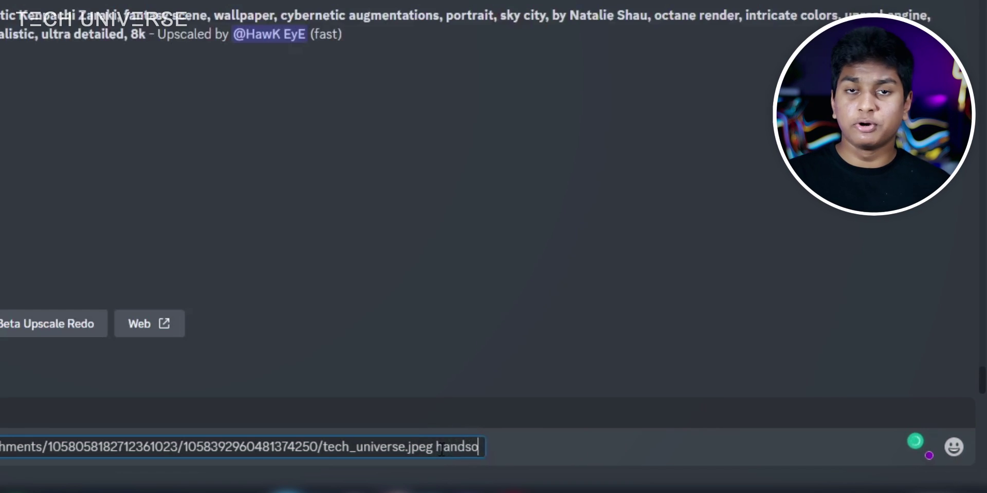
text(rtrait)
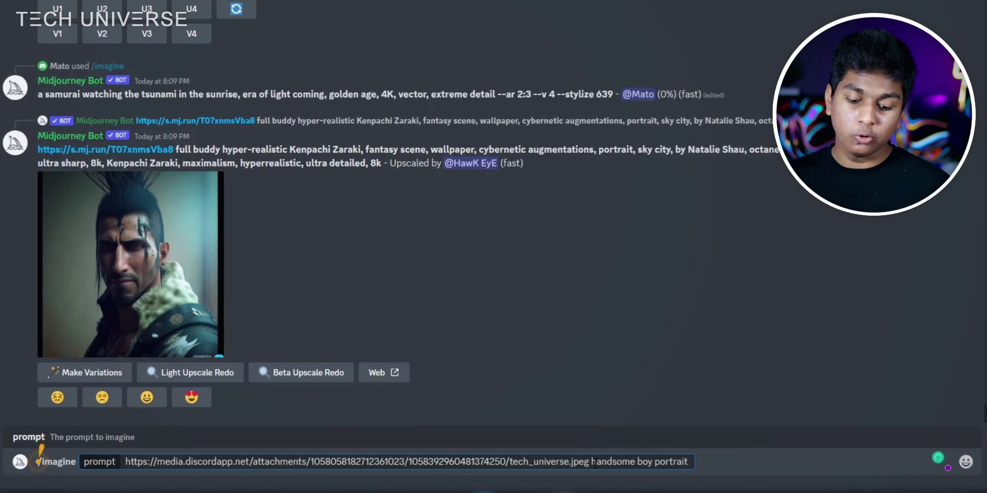
text(, high resolution)
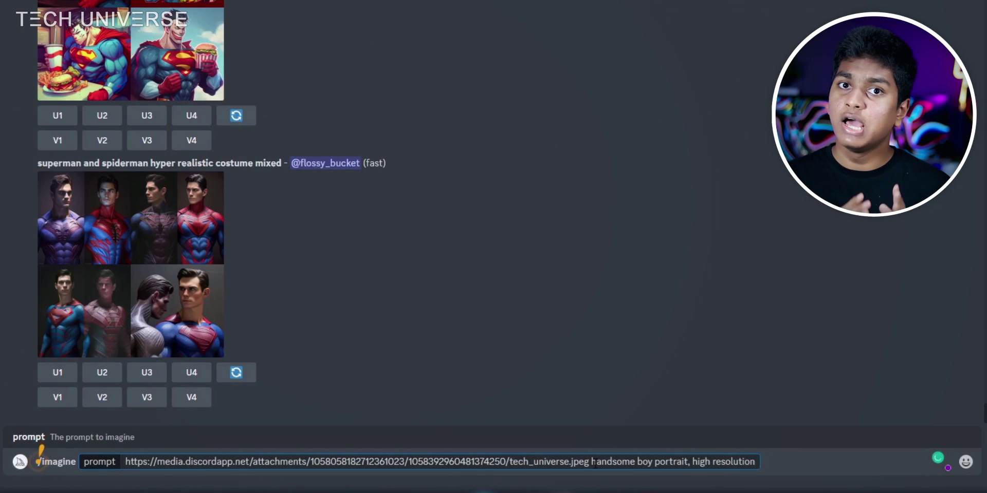
text( colourful realistic)
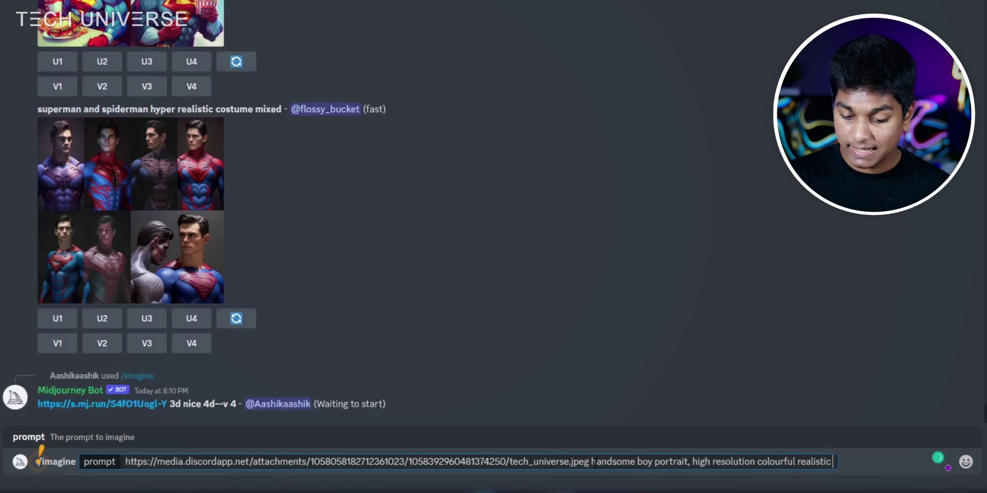
text( cyberpunk style 8k ultra hd)
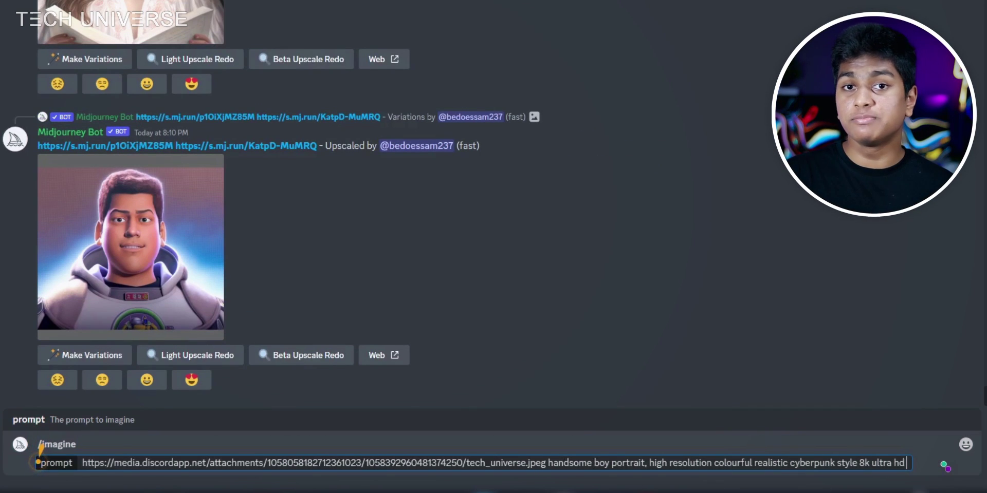
key(Return)
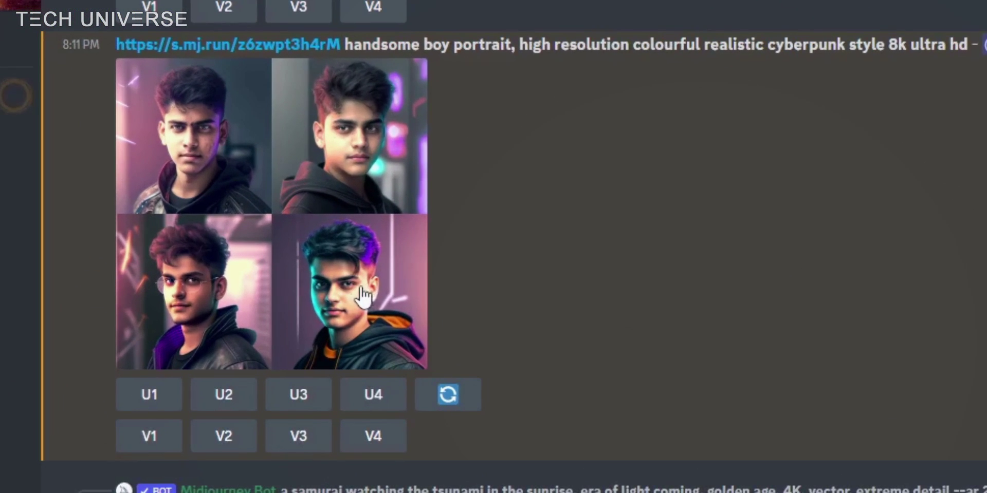
- Request V4 variations of the fourth portrait, then upscale the fourth variation with U4
click(373, 439)
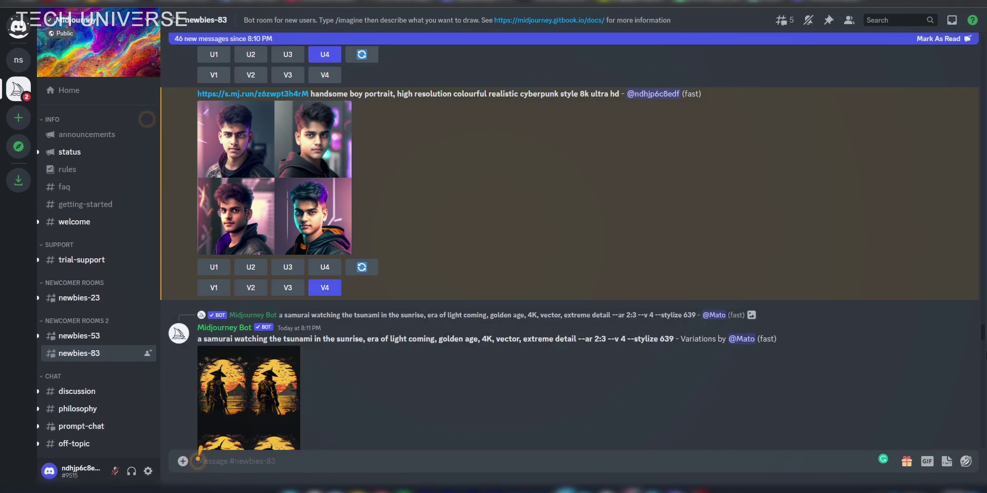
drag(984, 345, 980, 448)
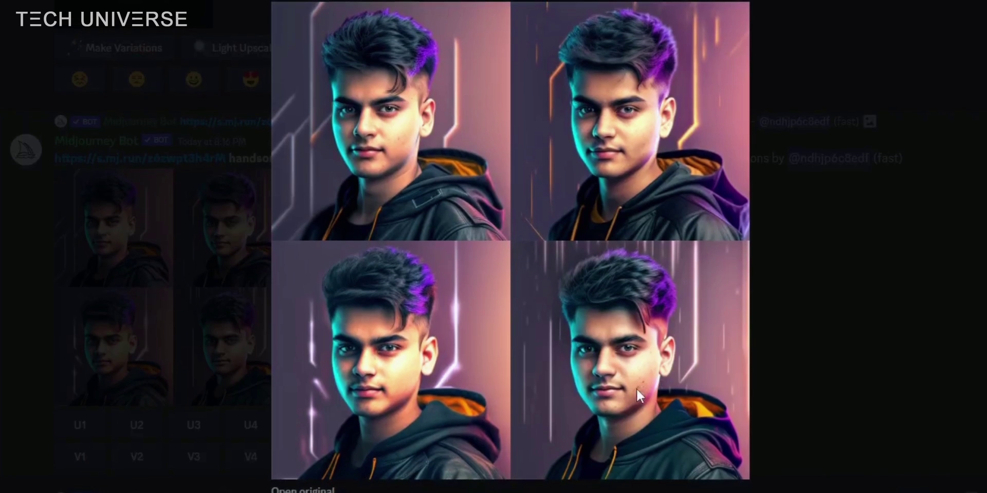
key(Escape)
click(254, 433)
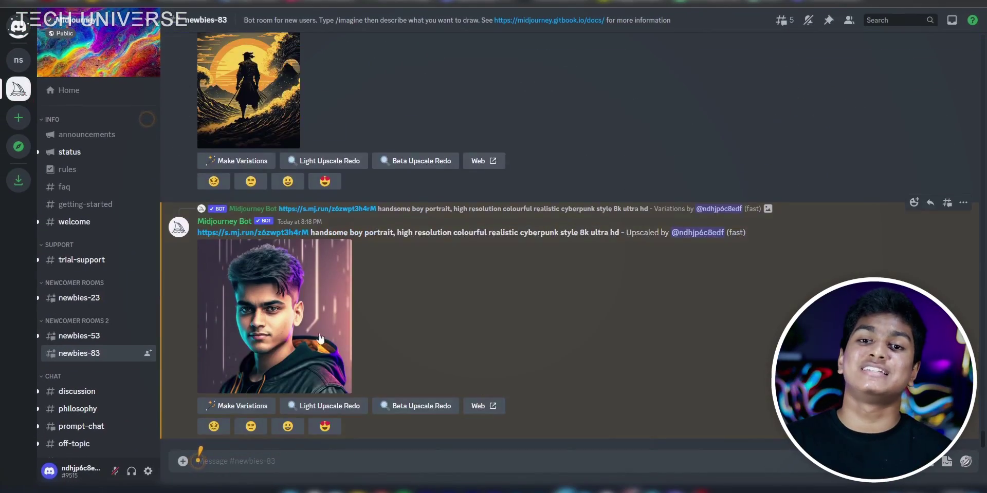
- Open the upscaled portrait on the Midjourney website via Web, confirm with Yep!, and sign in
click(486, 399)
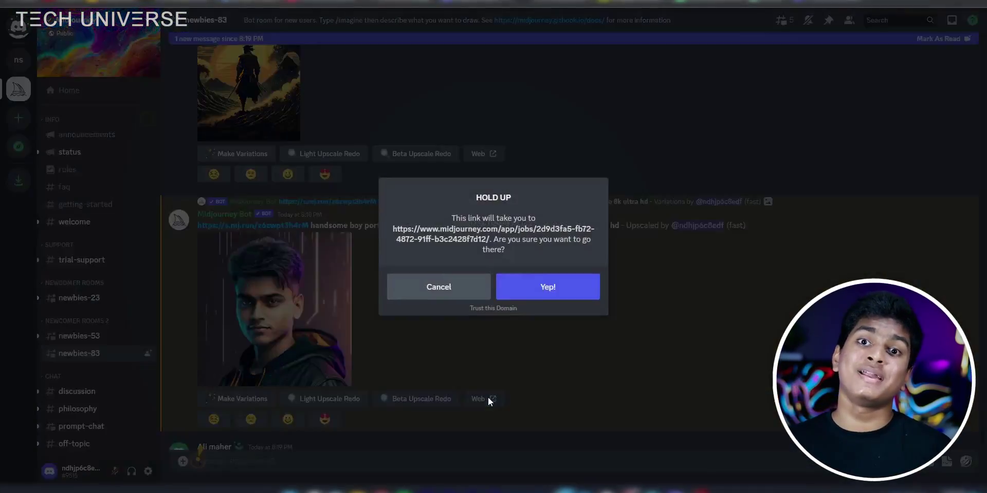
click(559, 287)
click(583, 358)
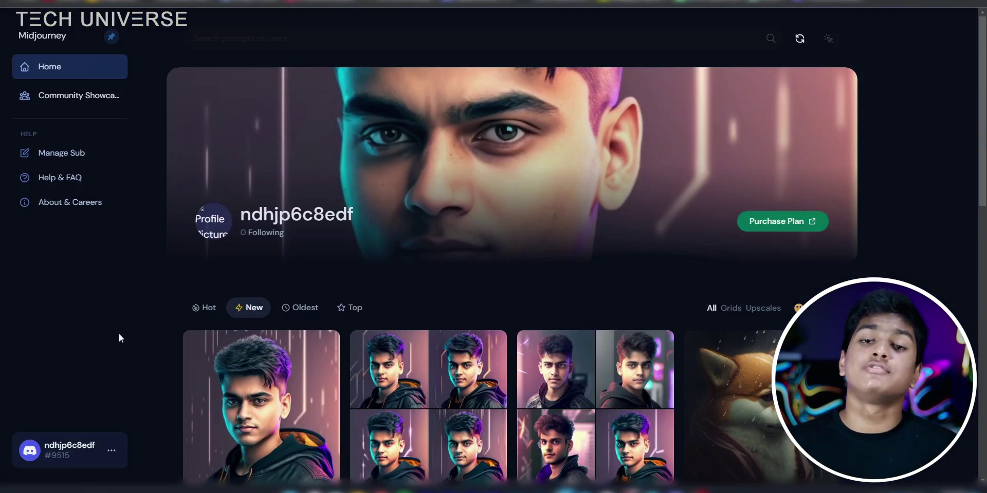